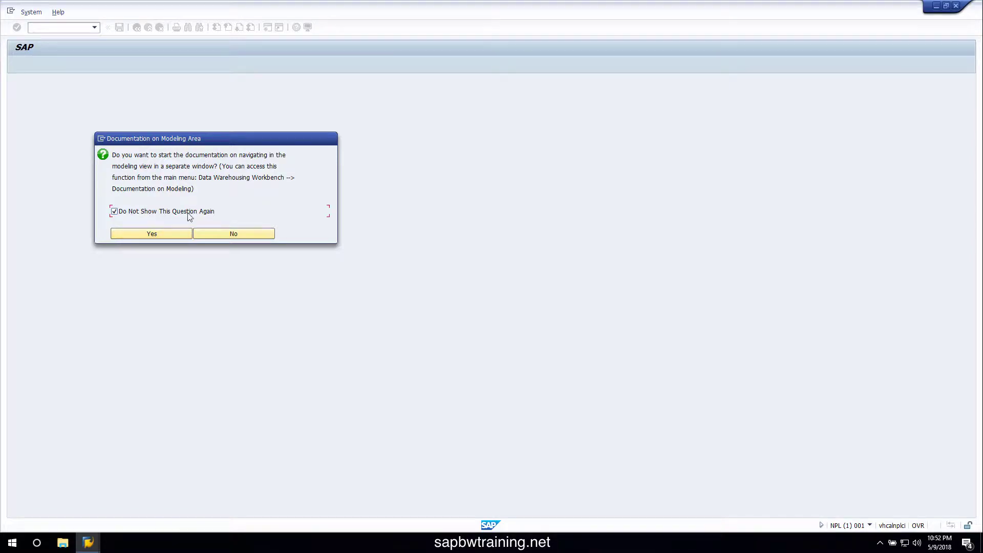
Step: Skip the documentation prompt and change source system NPLCLNT001's description from STEXT to BW
click(229, 233)
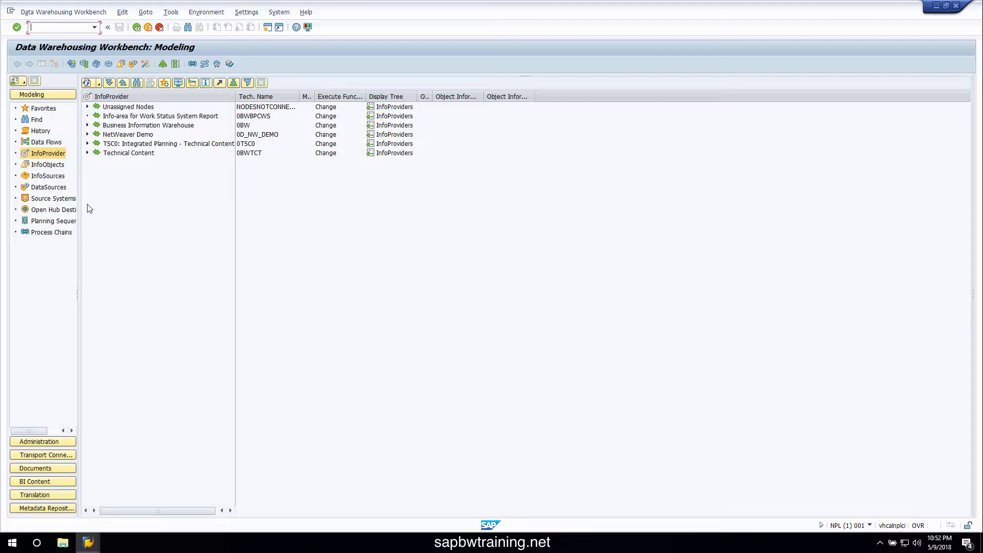
click(39, 200)
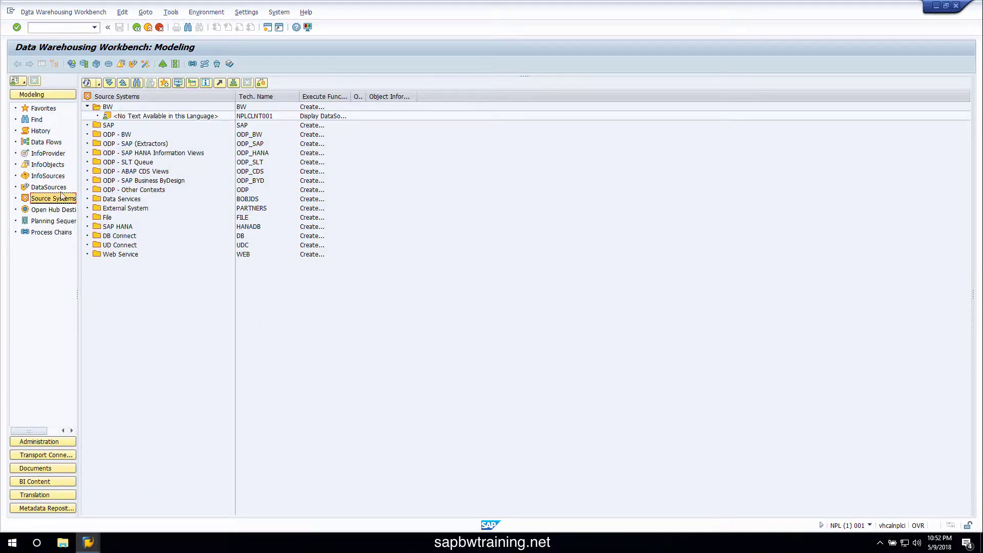
right_click(156, 118)
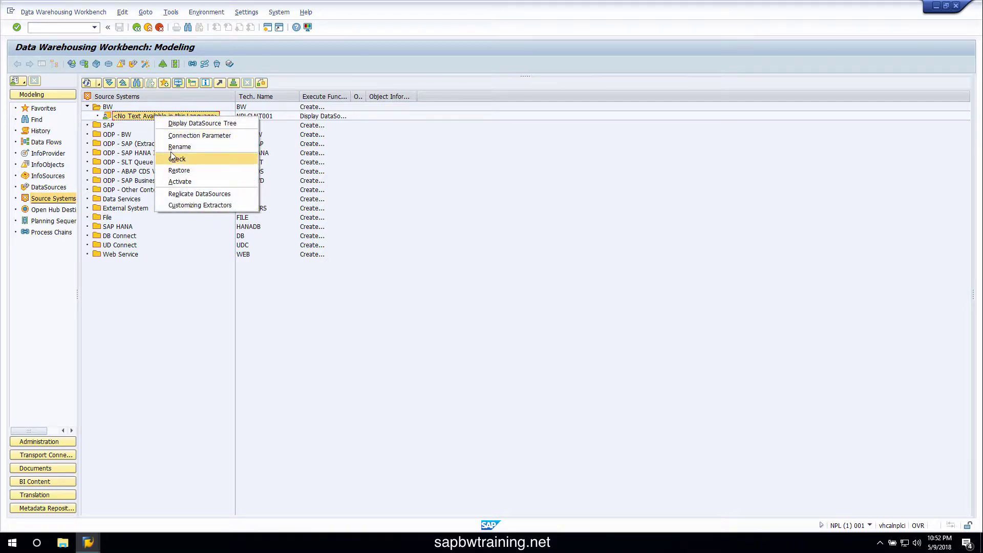
click(175, 147)
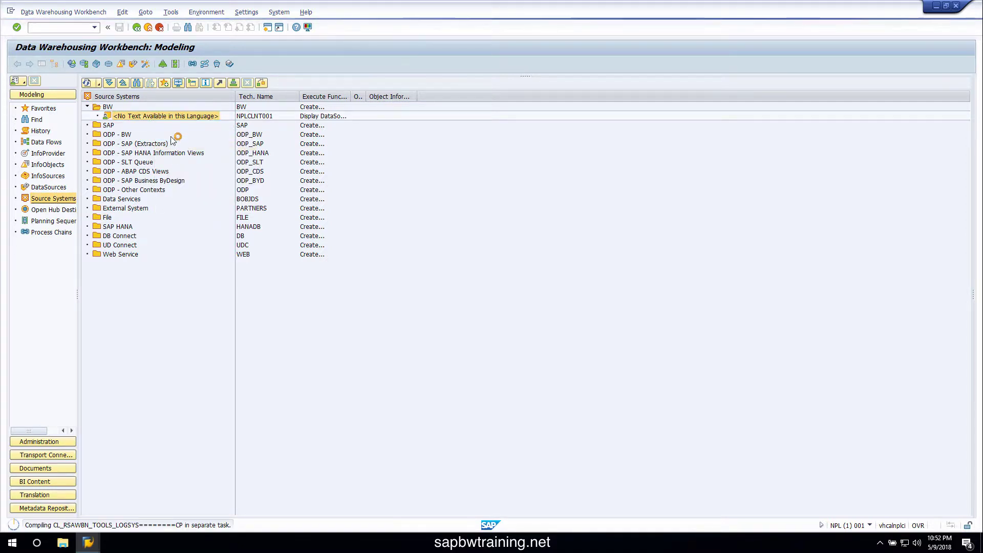
drag(162, 127, 211, 178)
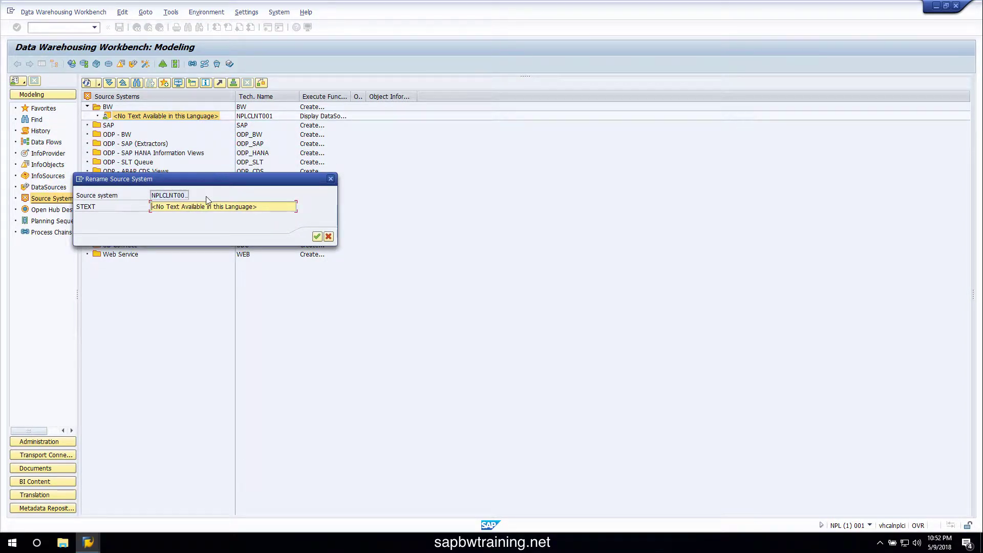
drag(267, 206, 125, 209)
text(BW)
click(316, 237)
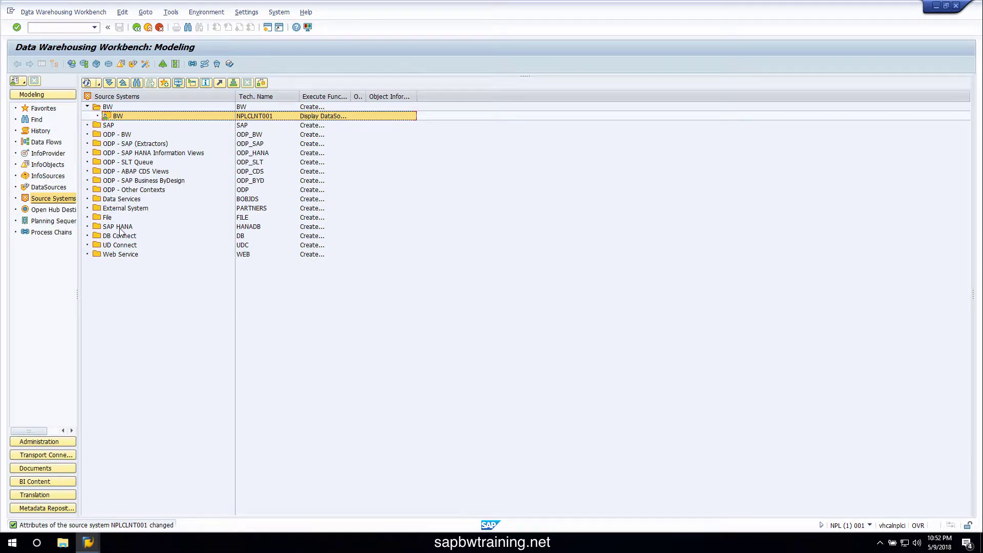
Step: Under the File folder, create source system ZFLATFILE with the name Flat File
click(107, 217)
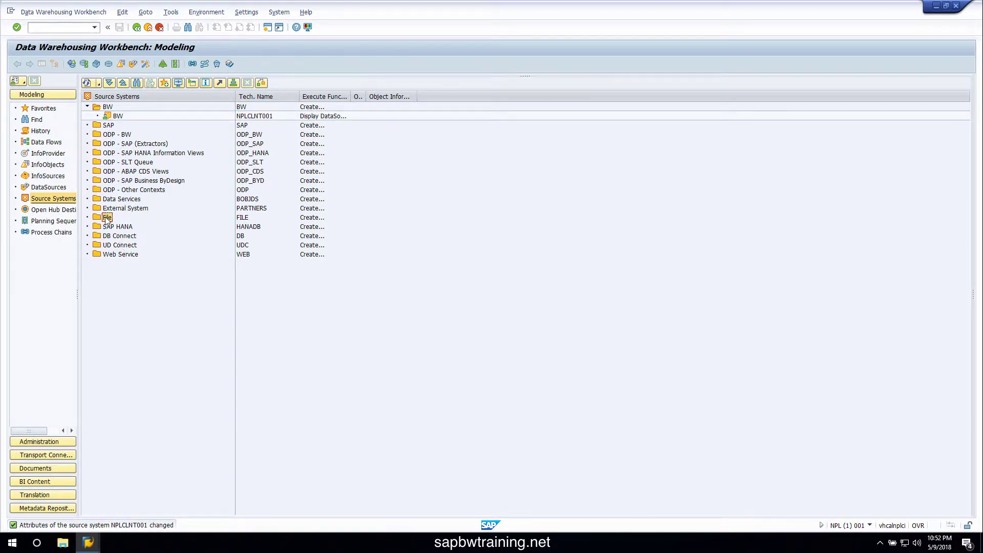
right_click(107, 218)
click(114, 221)
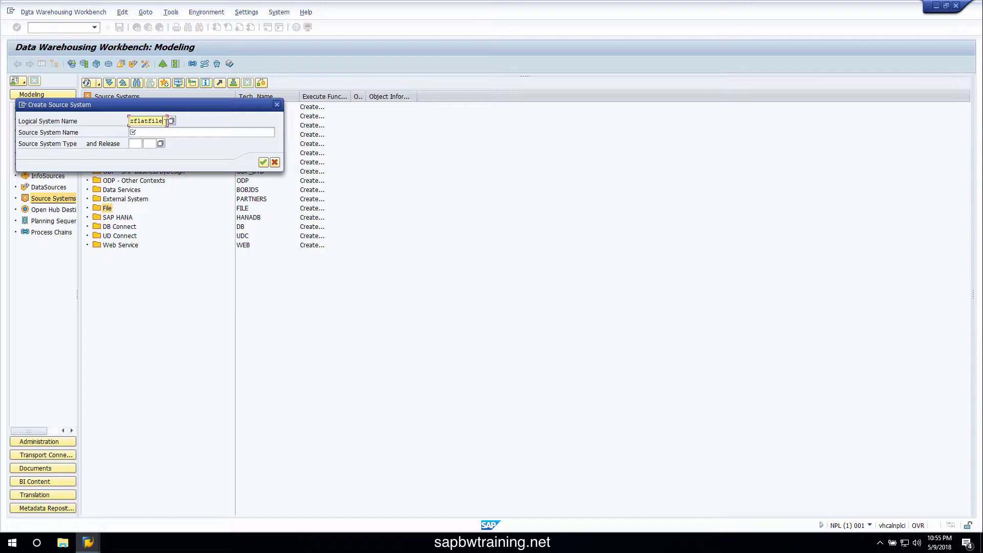
click(150, 131)
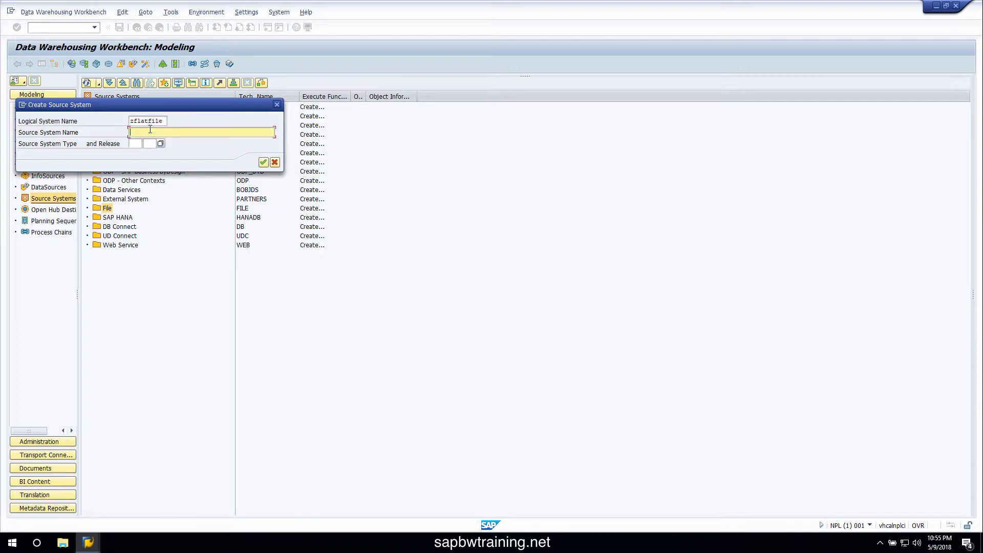
click(263, 163)
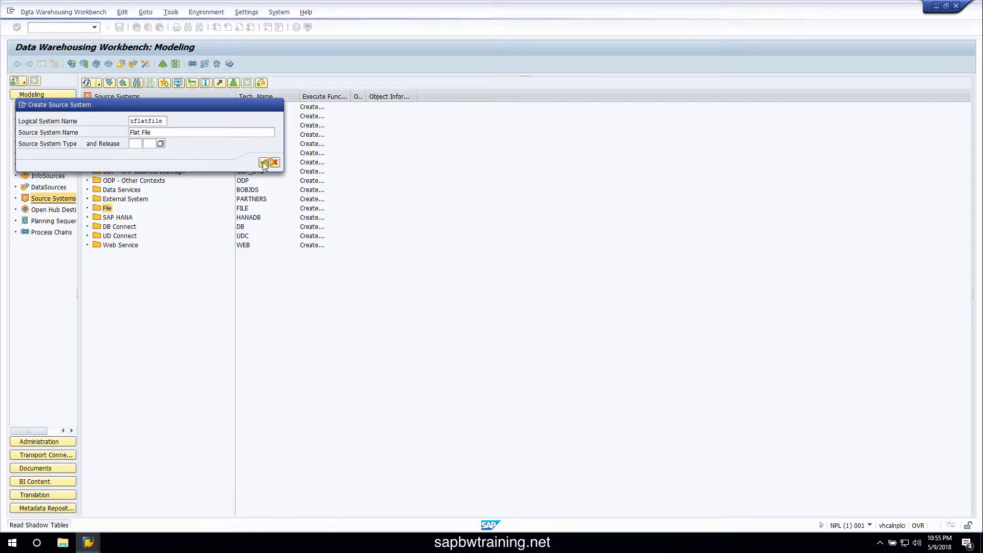
Step: Expand the File folder and open the DataSources of the Flat File system
click(87, 209)
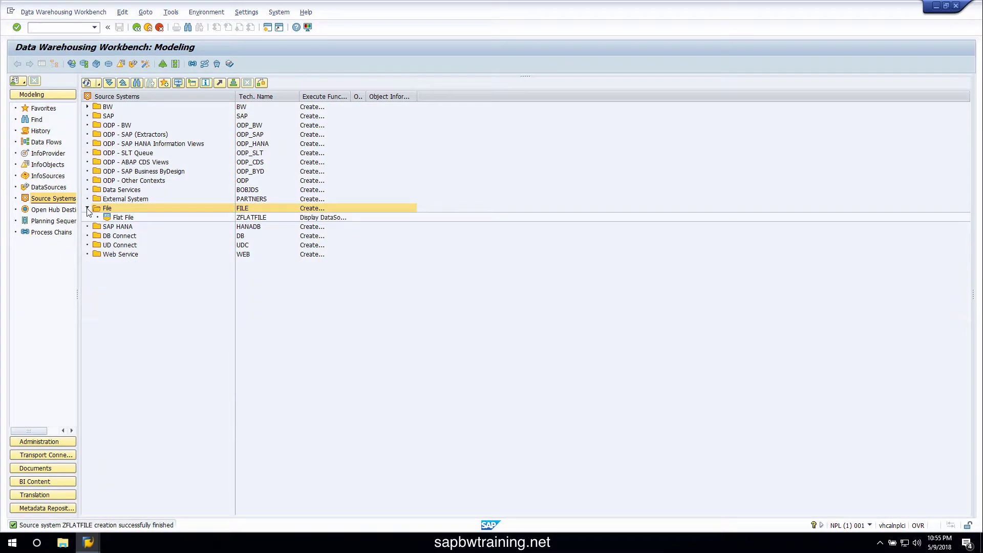
click(122, 219)
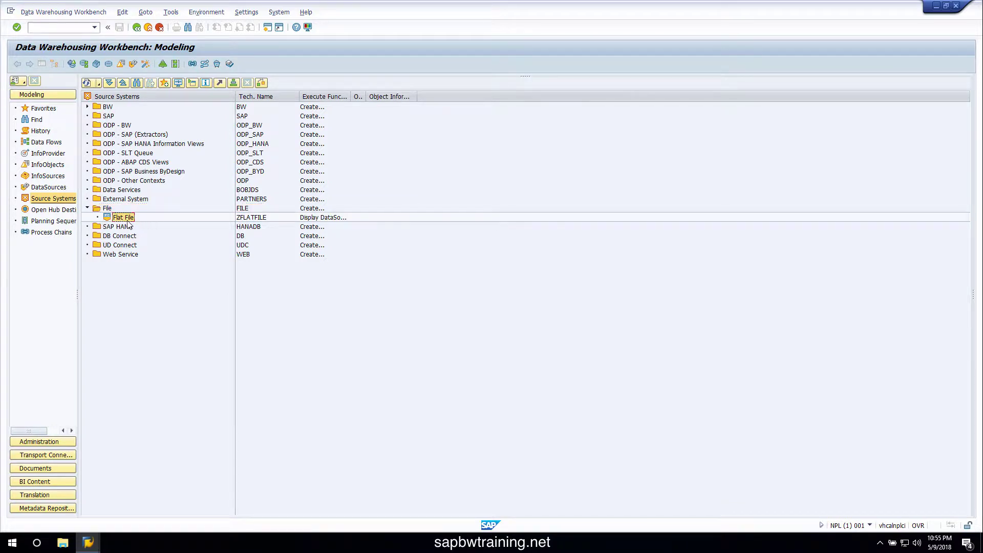
double_click(128, 218)
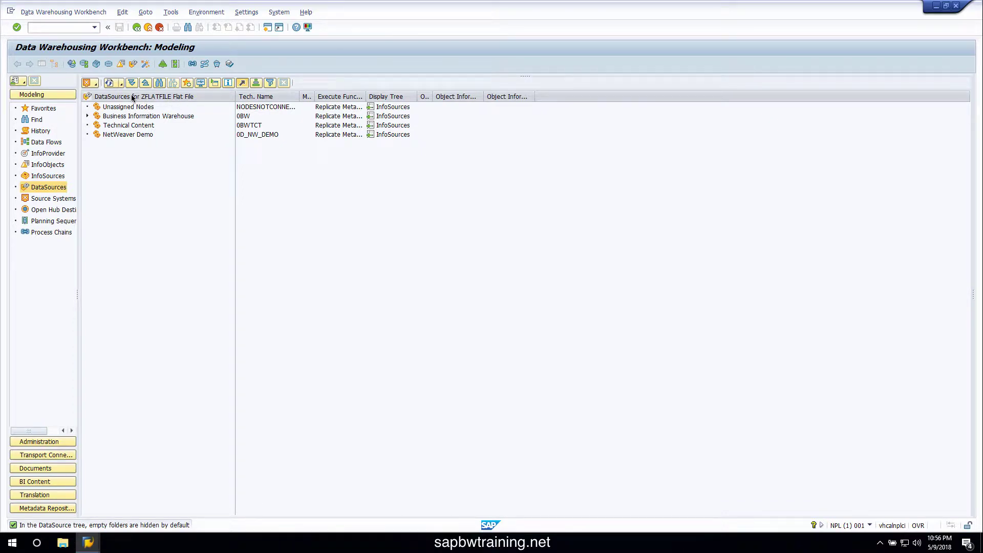
Step: Switch the DataSource tree to the ZFLATFILE source system
click(95, 84)
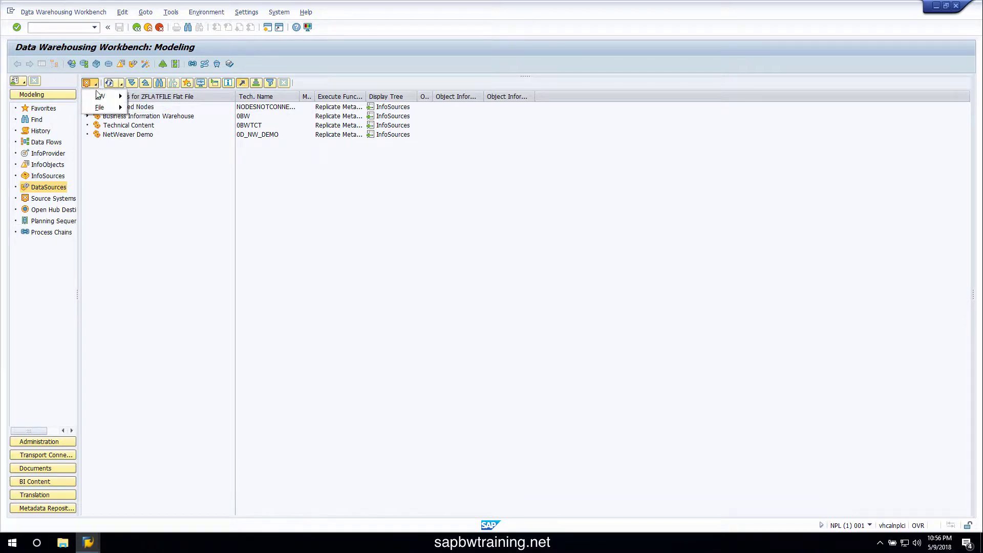
mouse_move(102, 107)
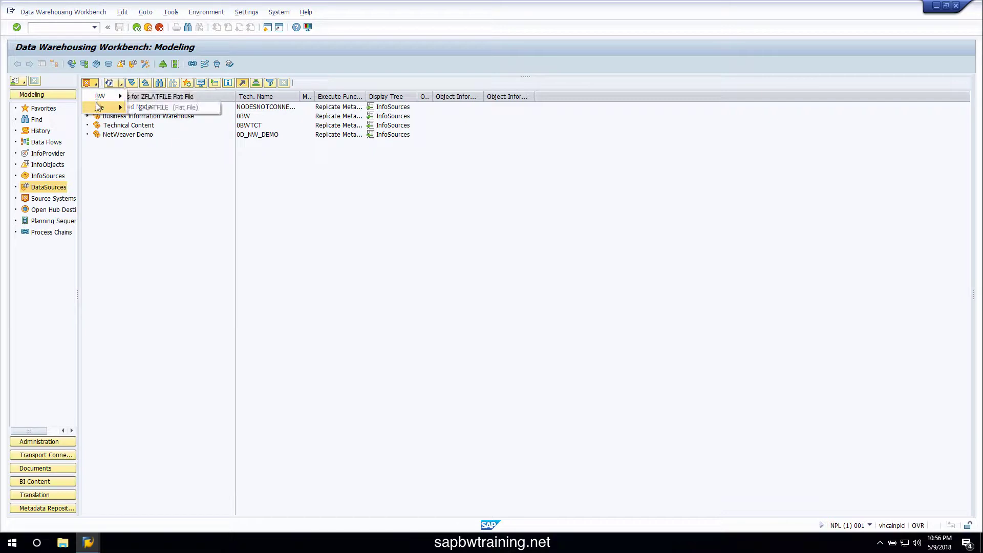
click(149, 106)
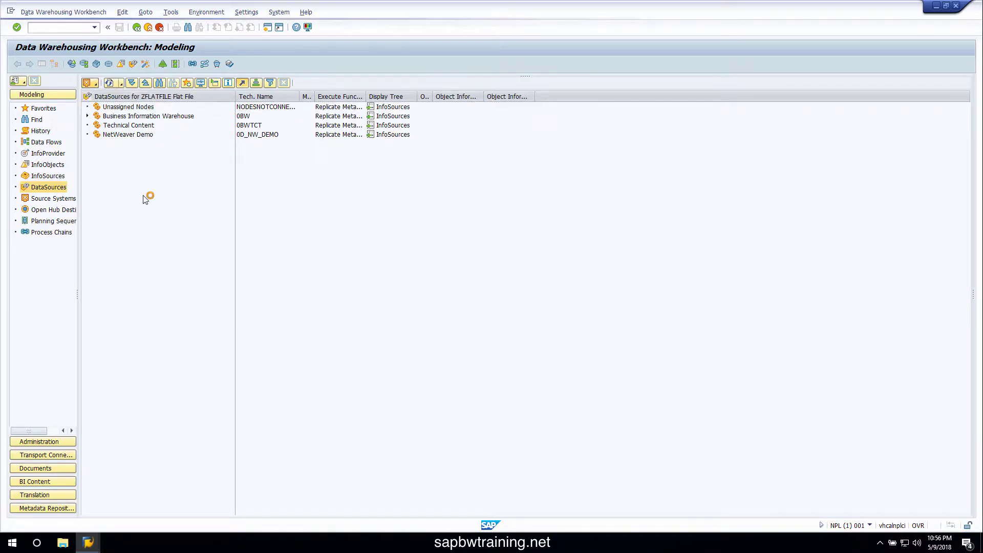
Step: Create application component ZTESTAC with the description Application Component Test
right_click(128, 200)
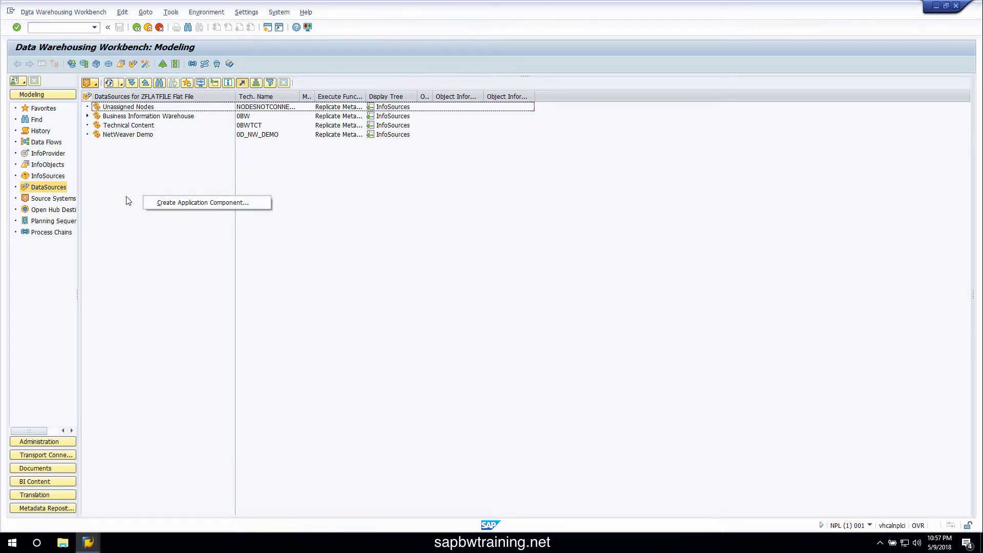
click(172, 202)
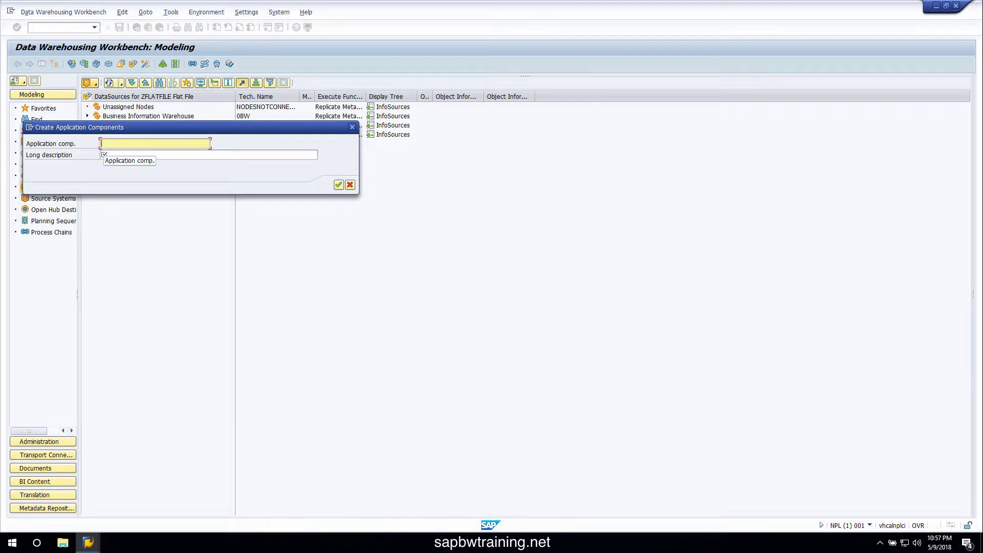
text(ztestac)
key(Tab)
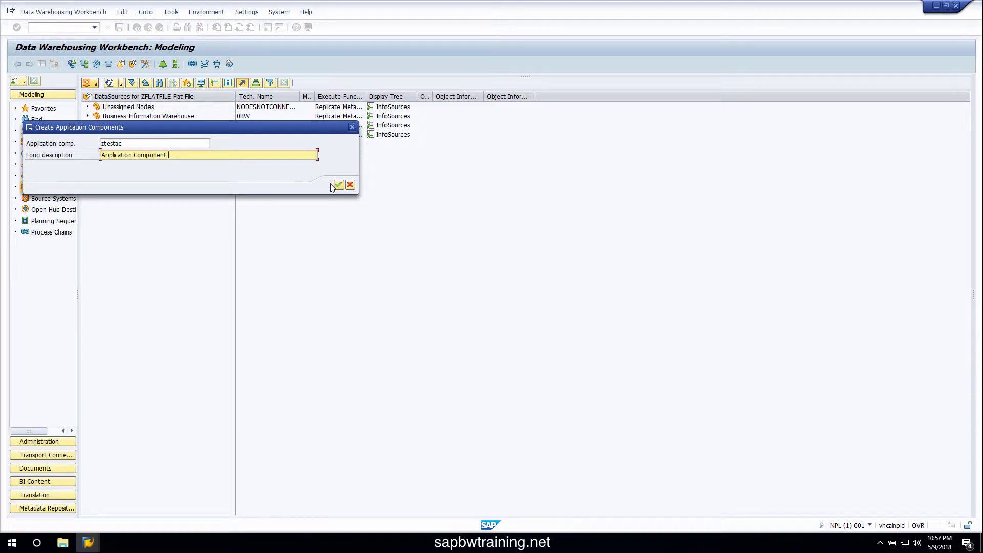
click(338, 186)
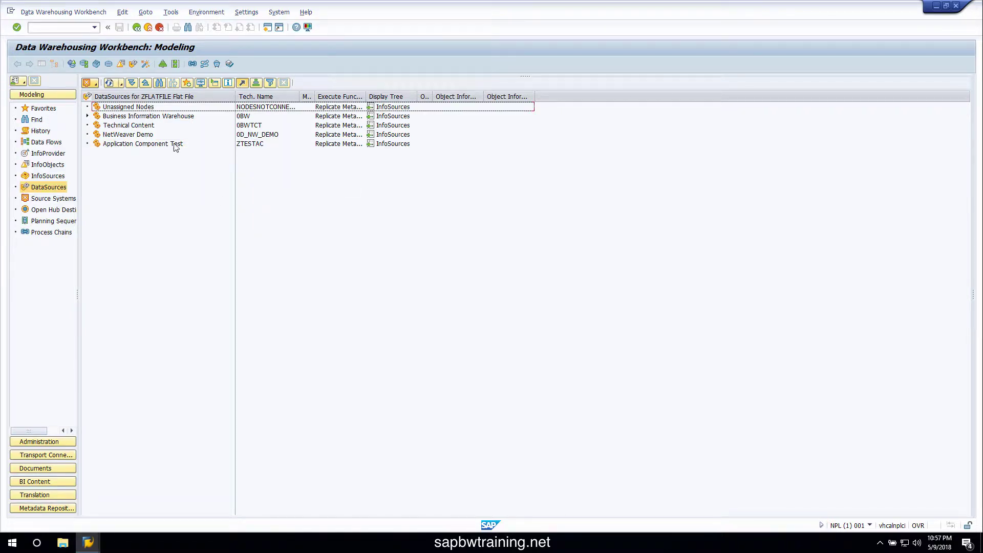
Step: Under Application Component Test, create DataSource ztestcust with data type Transaction Data
click(125, 144)
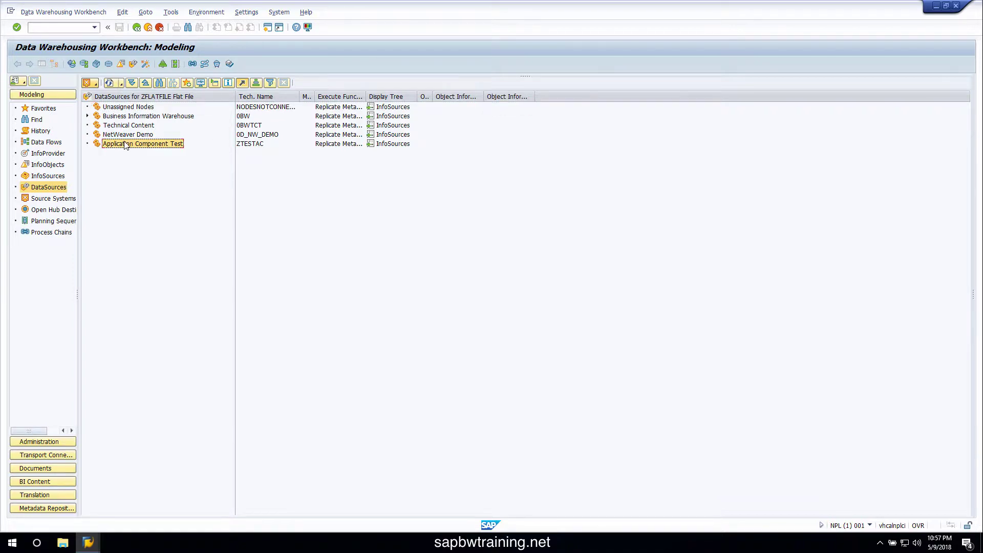
right_click(119, 148)
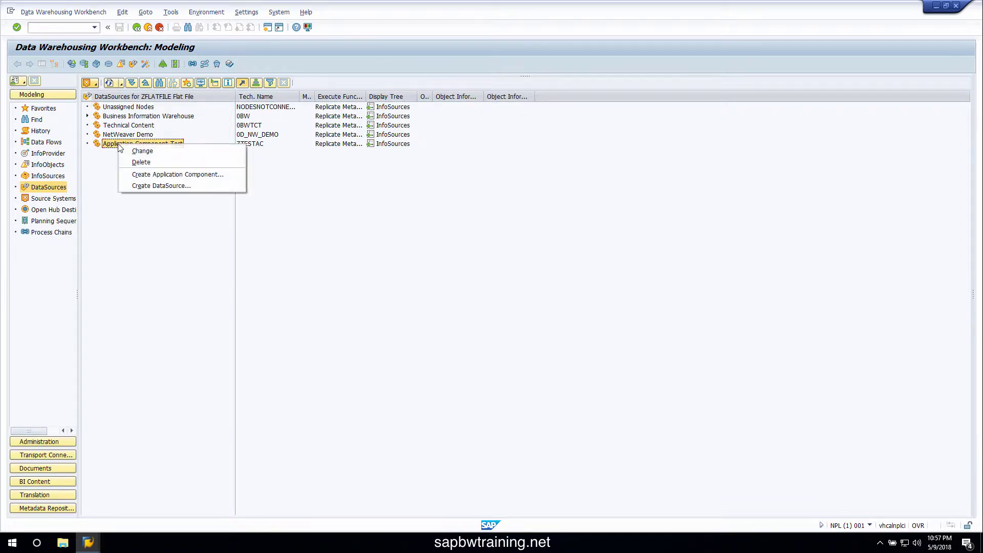
click(151, 187)
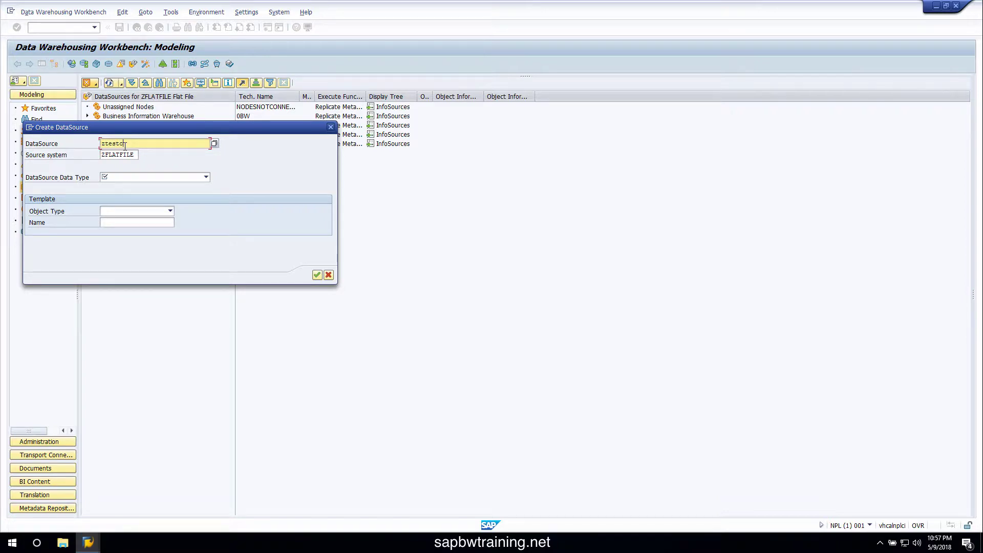
text(ztestcust)
click(135, 178)
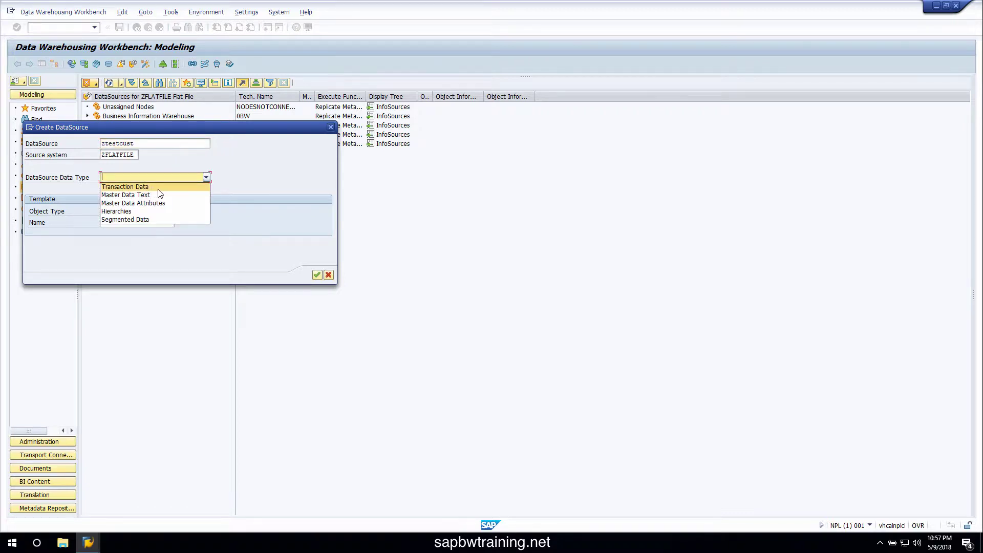
click(158, 187)
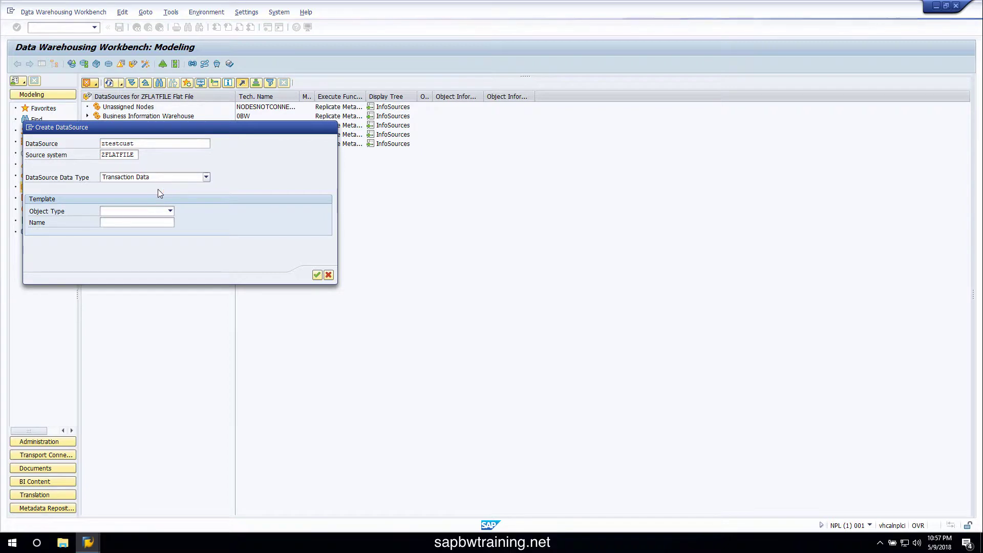
click(317, 276)
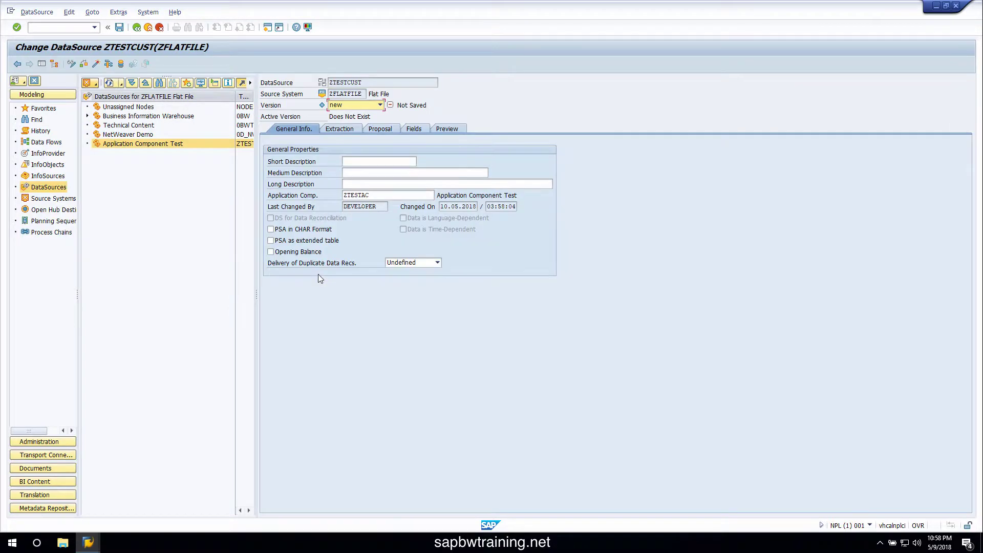
Step: Describe ZTESTCUST as 'test ds' in short, medium and long text, then show its extraction settings
click(355, 162)
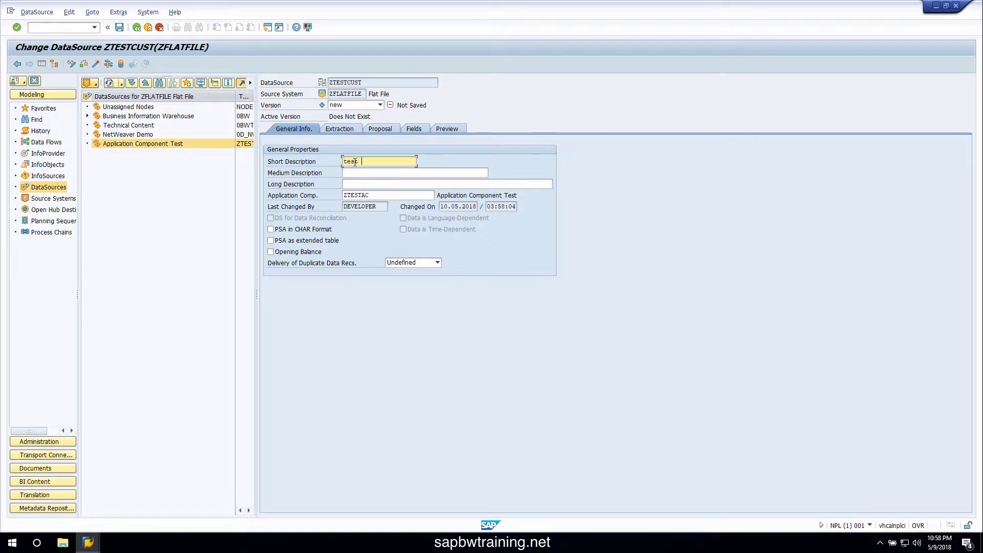
click(358, 173)
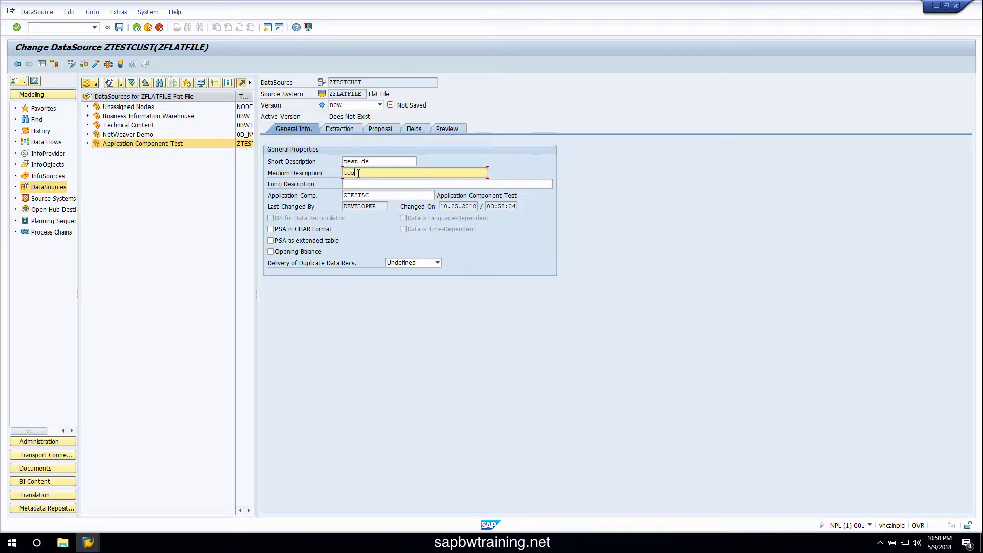
click(375, 182)
text(test ds)
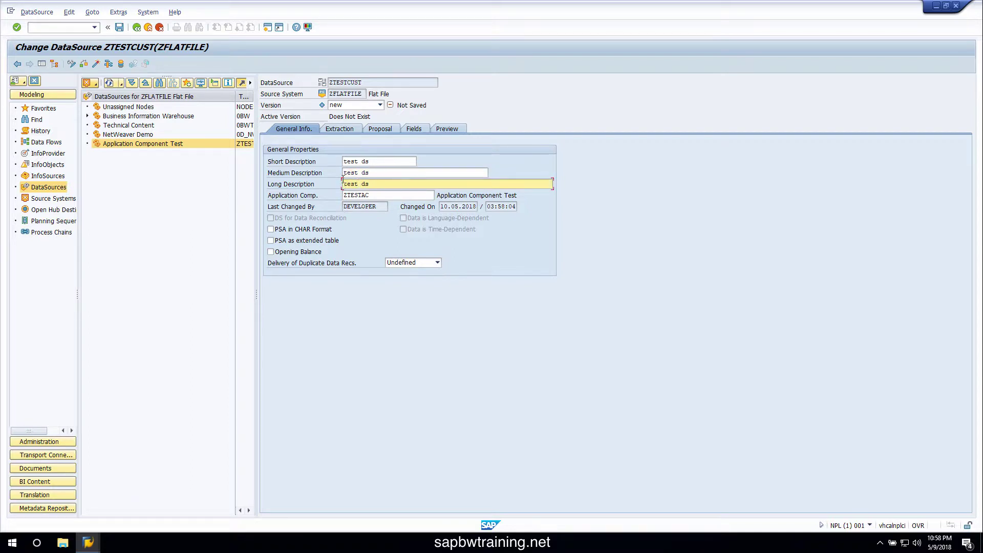
click(334, 130)
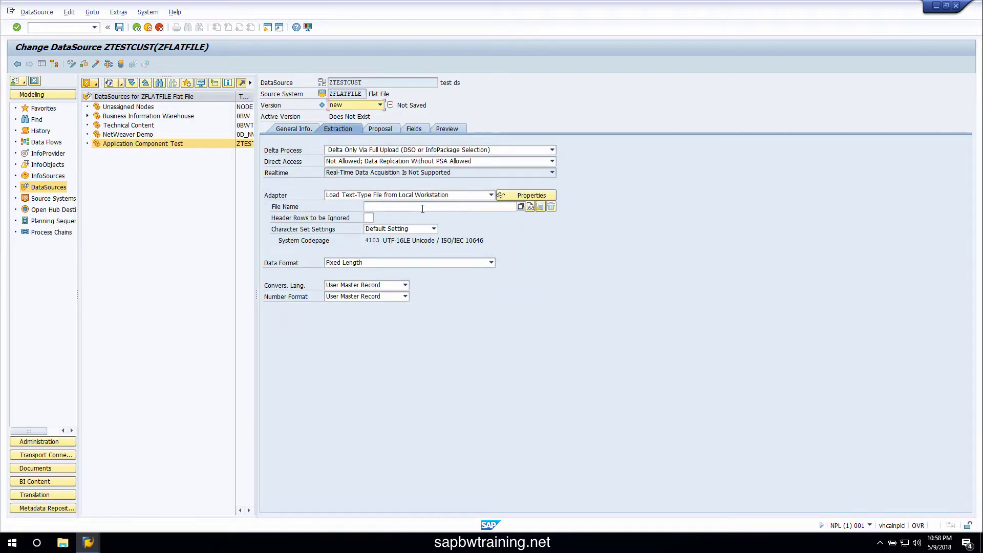
Step: Select Customers.csv from the workstation as the DataSource's source file
click(522, 205)
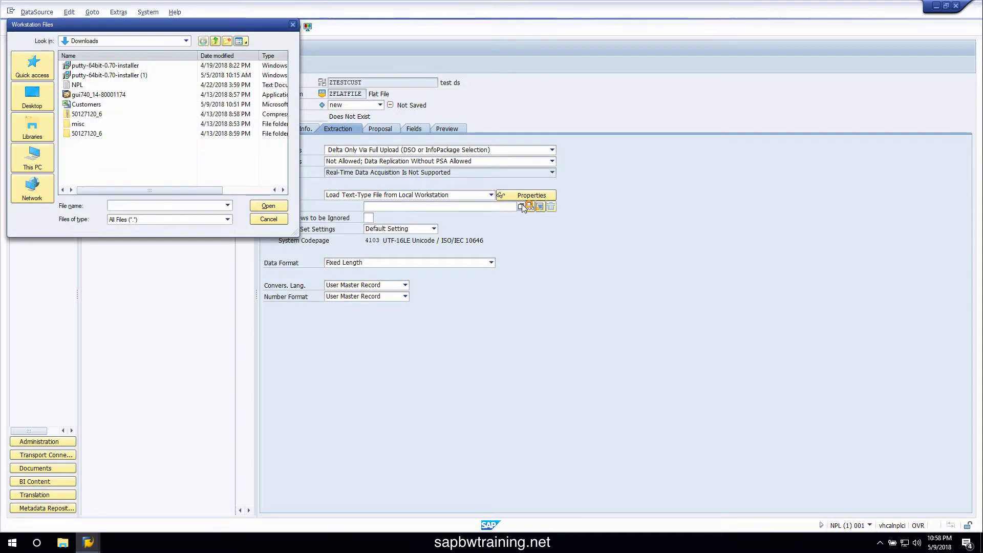
click(99, 105)
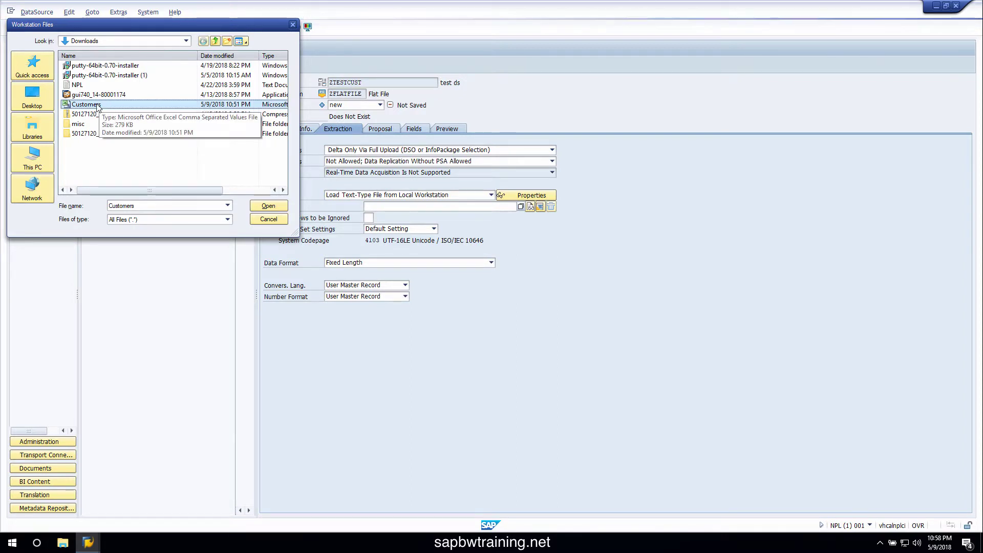
double_click(97, 105)
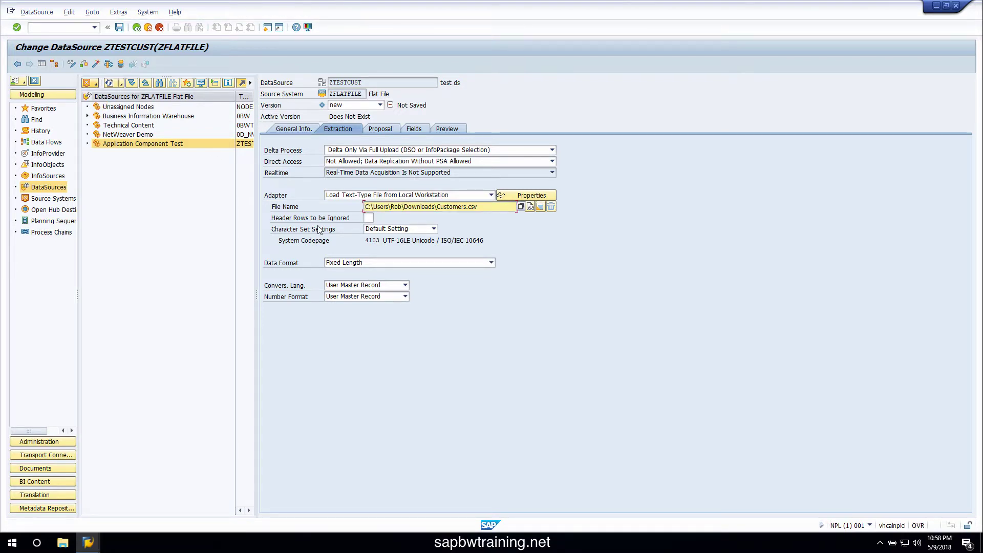
Step: Ignore 1 header row, use separator-delimited format with a comma separator, and go to Proposal
click(368, 217)
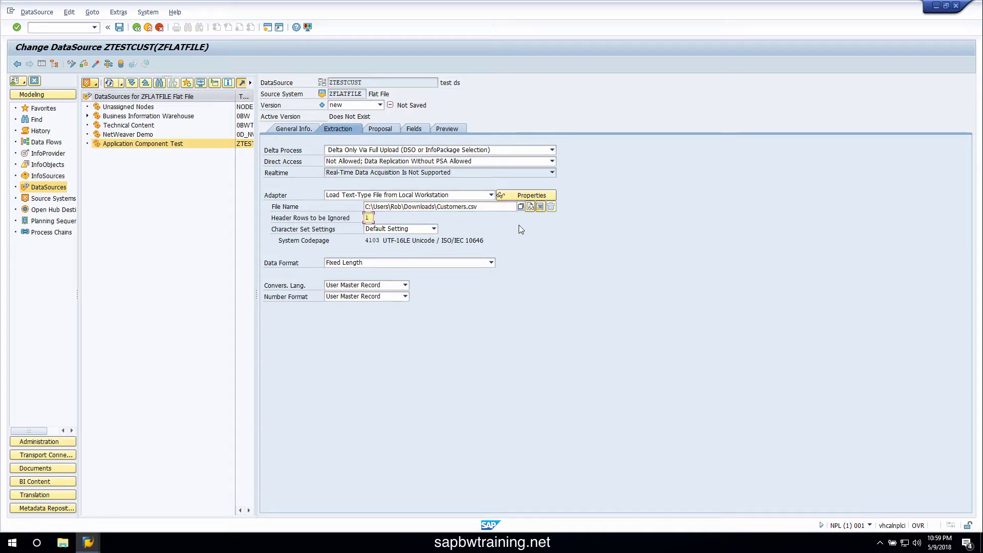
click(429, 261)
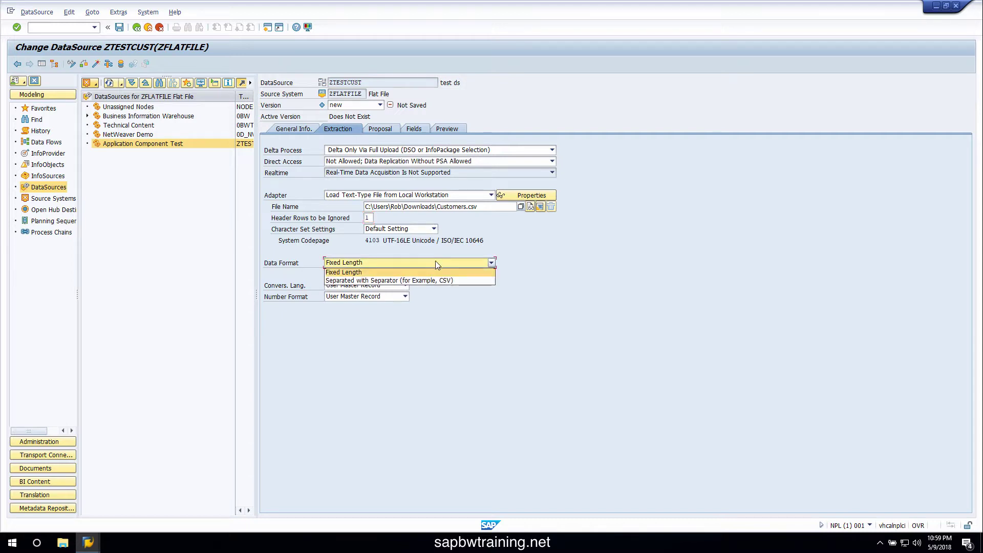
click(430, 280)
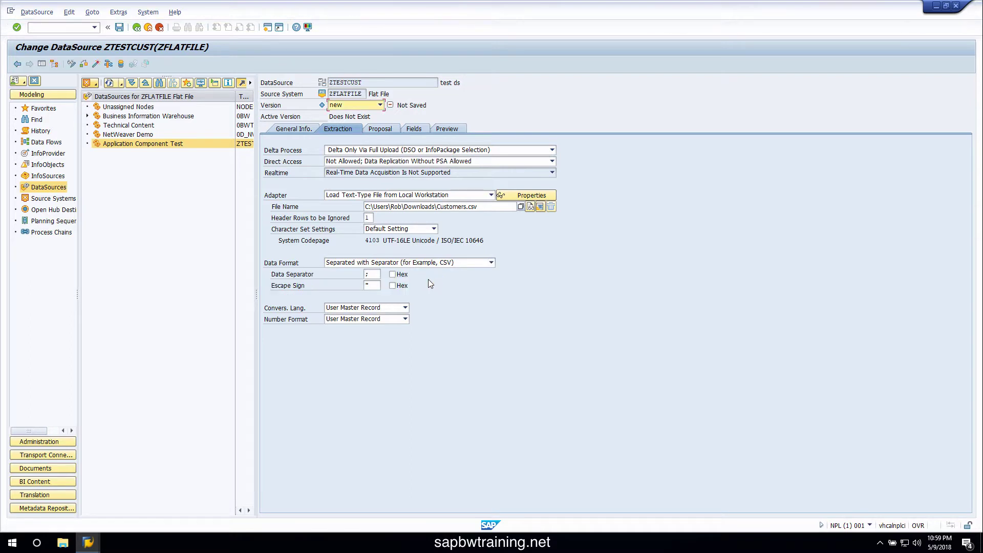
drag(376, 275, 349, 273)
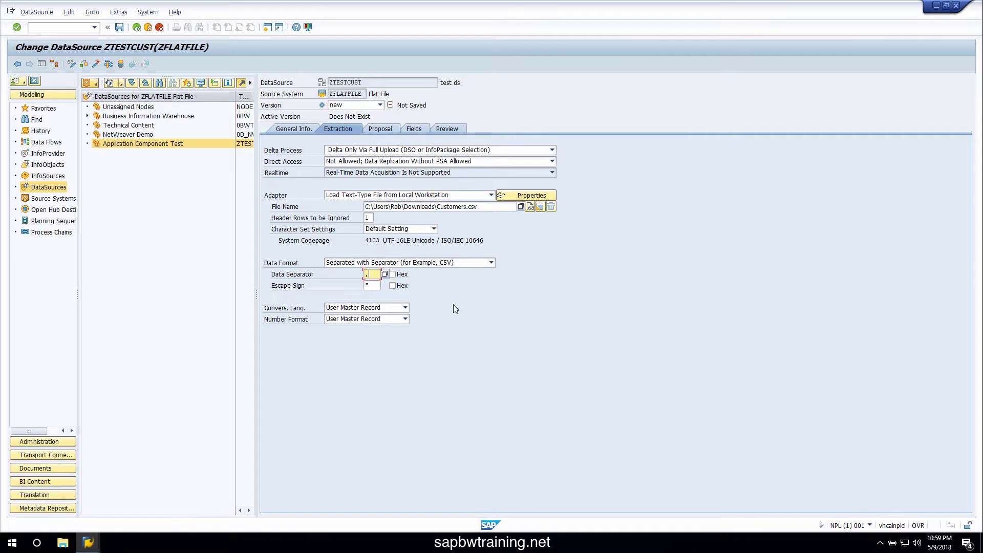
click(386, 130)
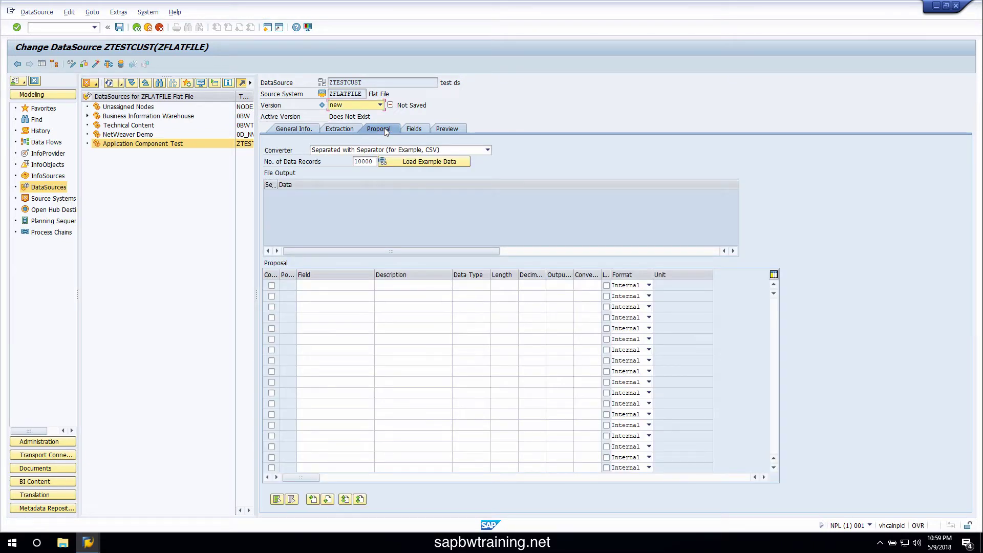
Step: Load example data from Customers.csv, remembering and allowing the file-access permission
click(415, 162)
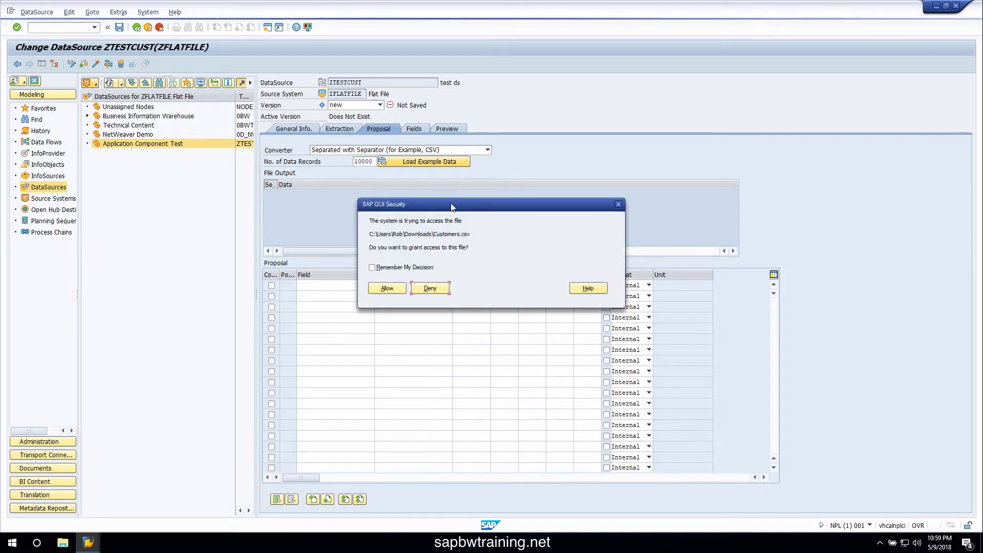
click(388, 267)
click(388, 288)
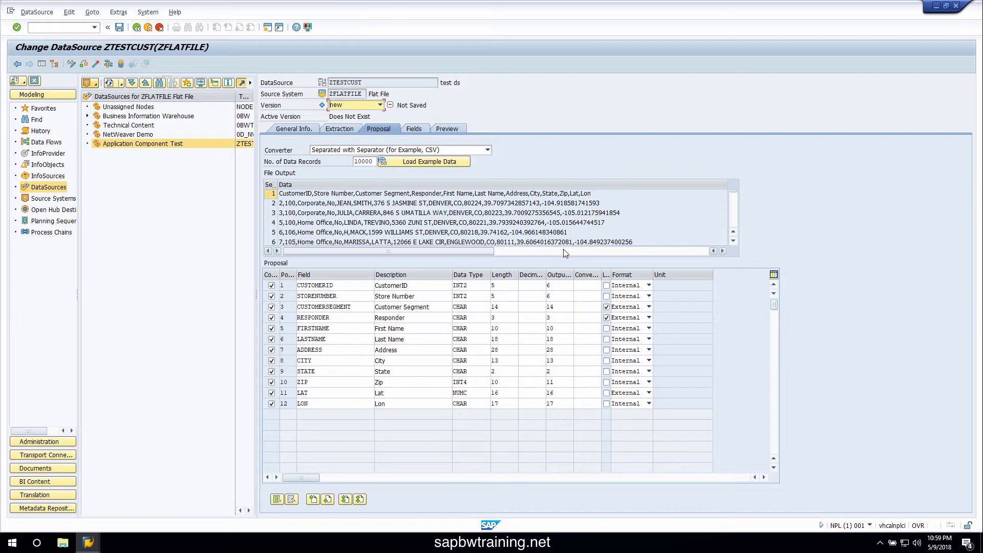
Step: Review the proposed fields, then read preview data, activating ZTESTCUST and allowing file access
click(415, 128)
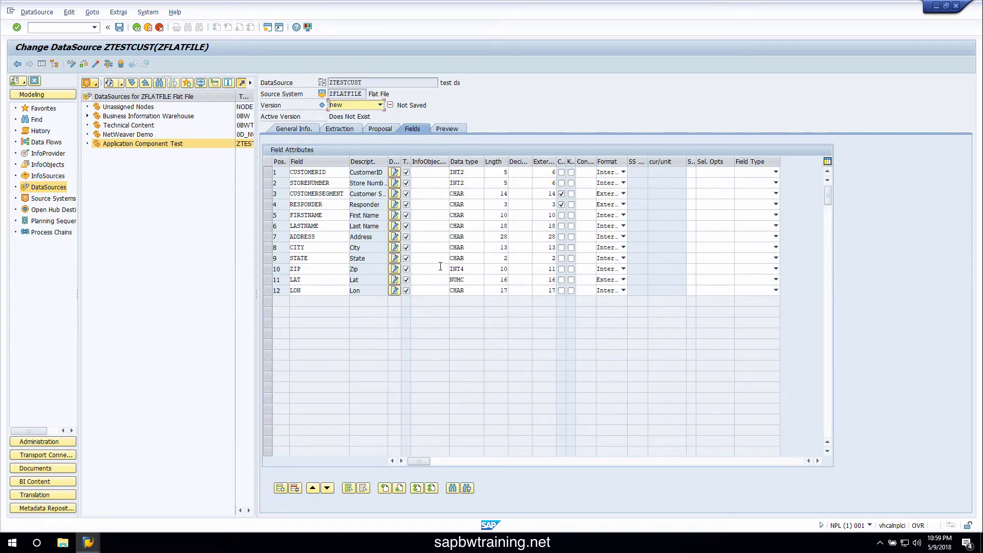
click(457, 129)
click(430, 152)
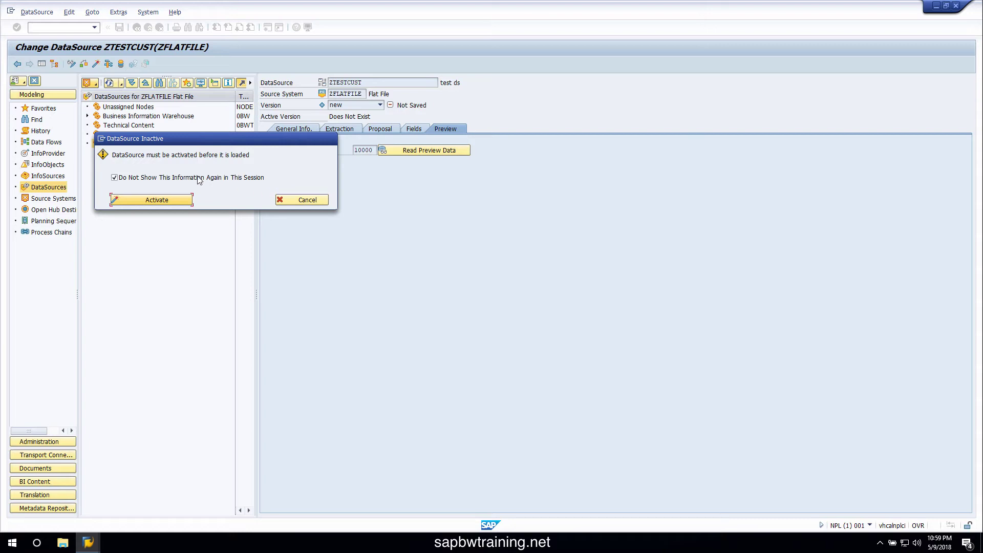
click(170, 199)
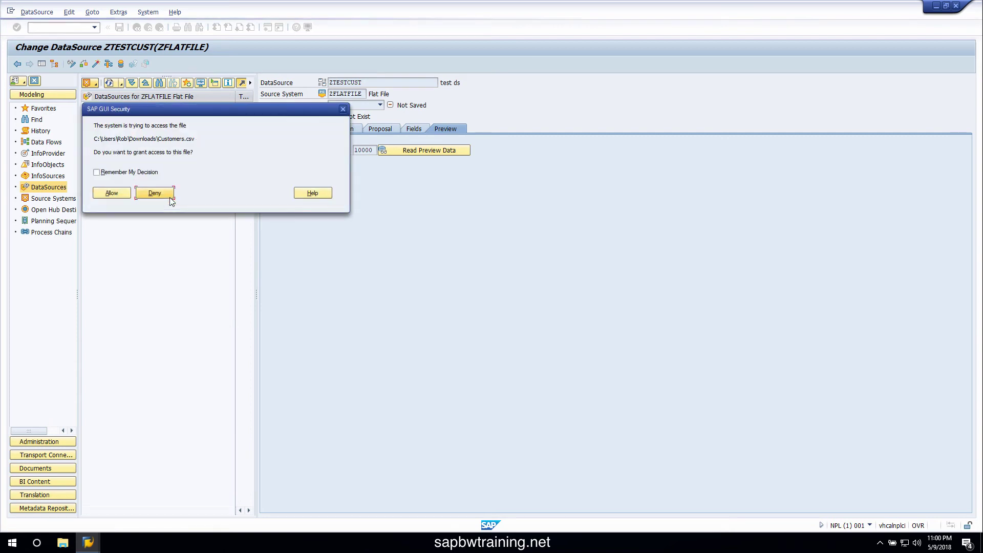
click(128, 172)
click(111, 192)
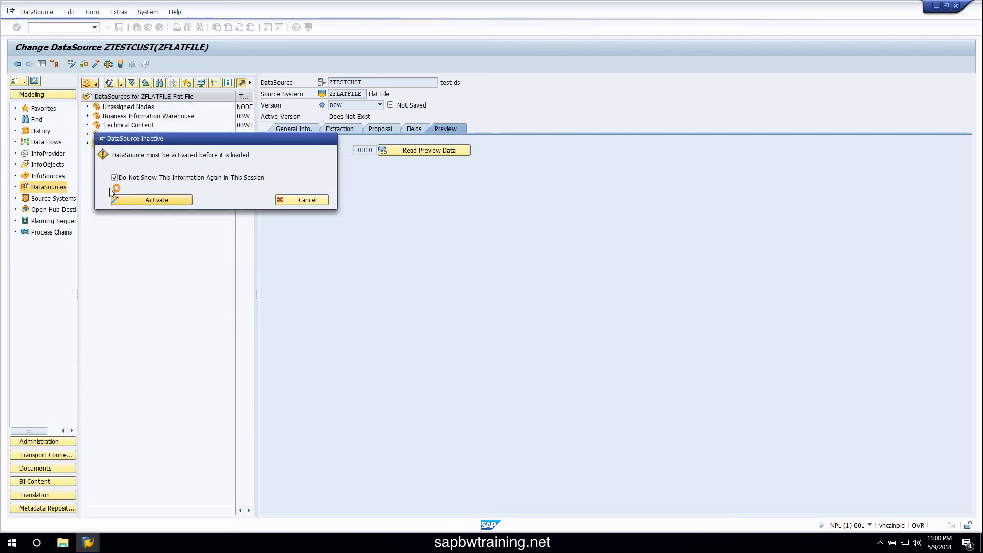